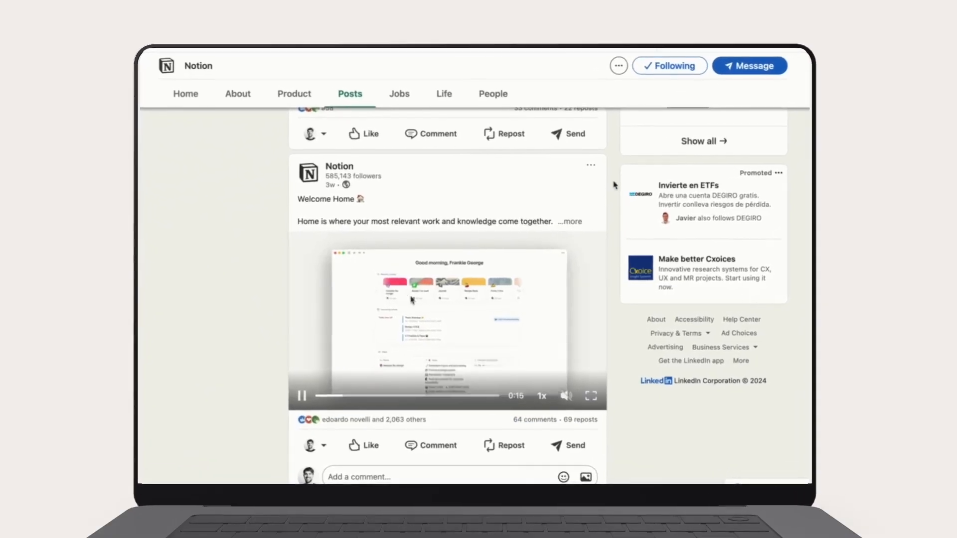
scroll(538, 416, "down", 5)
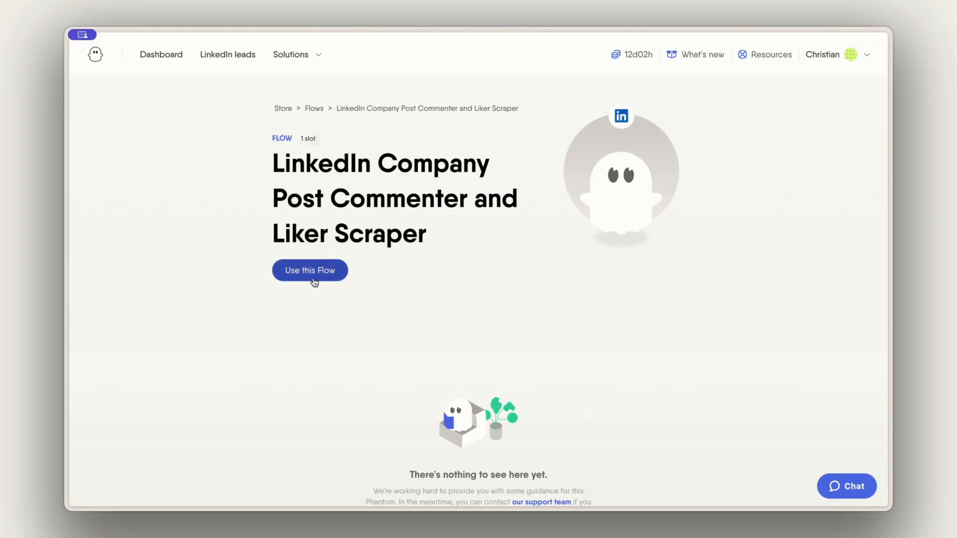
Step: Start using the LinkedIn Company Post Commenter and Liker Scraper flow and name it "CEOs and Co-Founders from Notion Posts"
left_click(313, 277)
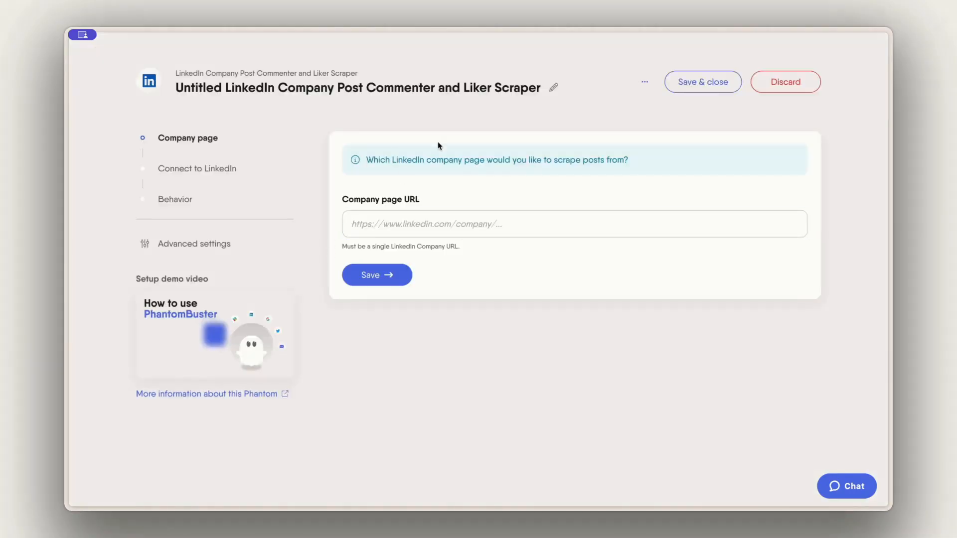
left_click(514, 85)
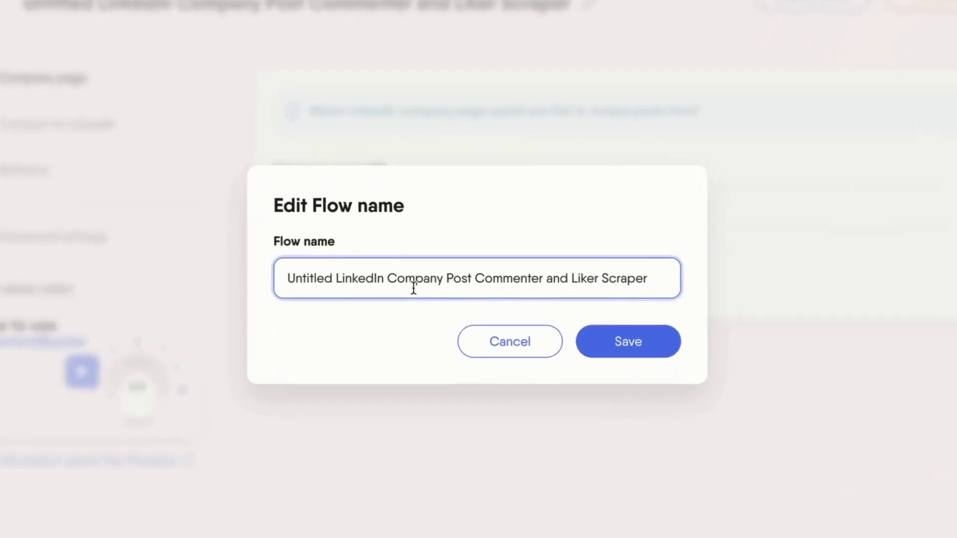
key("ctrl+a")
type("CEOs and CO")
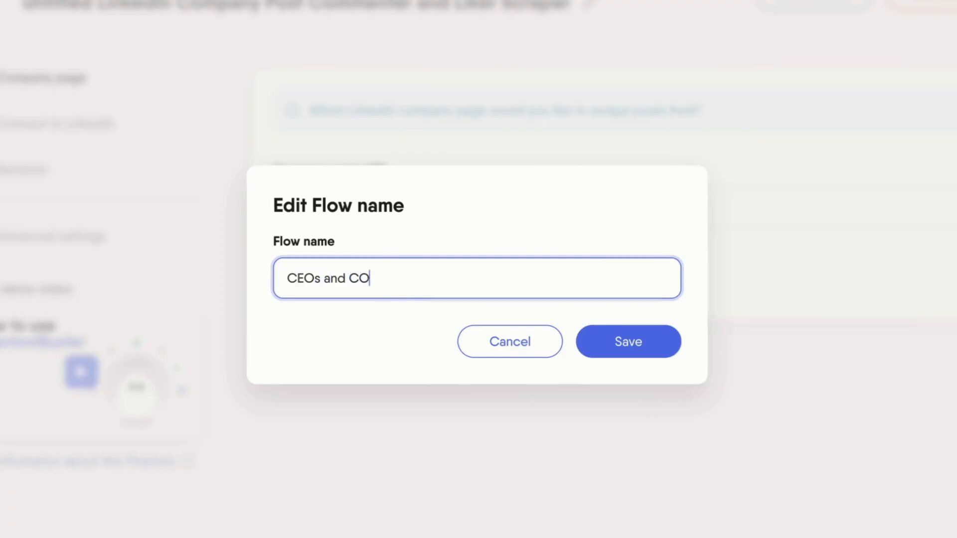
type("-Founders from Notion Posts")
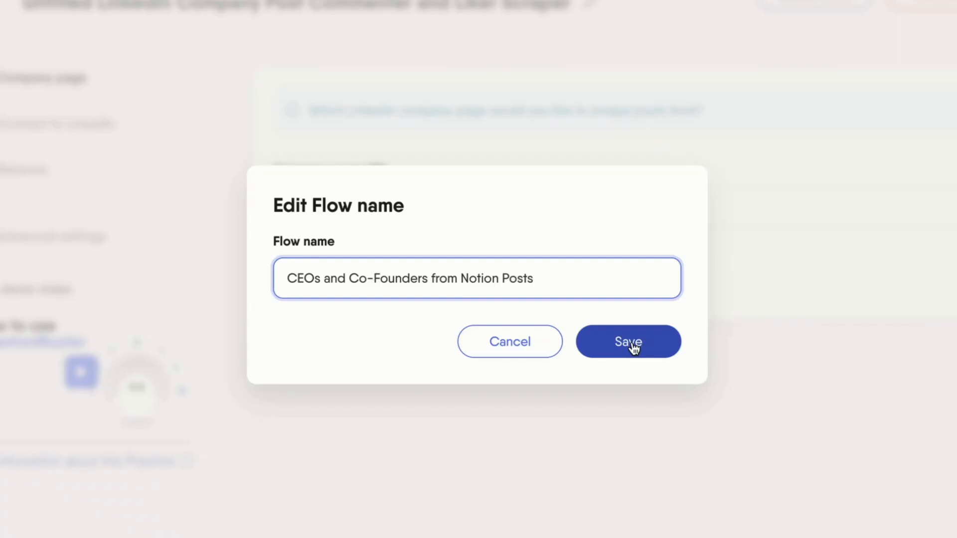
left_click(630, 343)
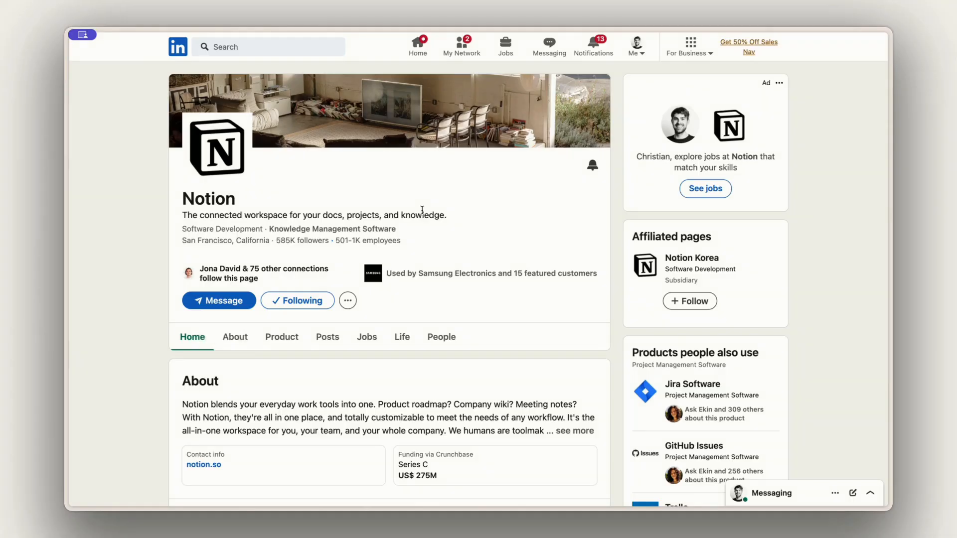
key("super+shift+c")
left_click(394, 223)
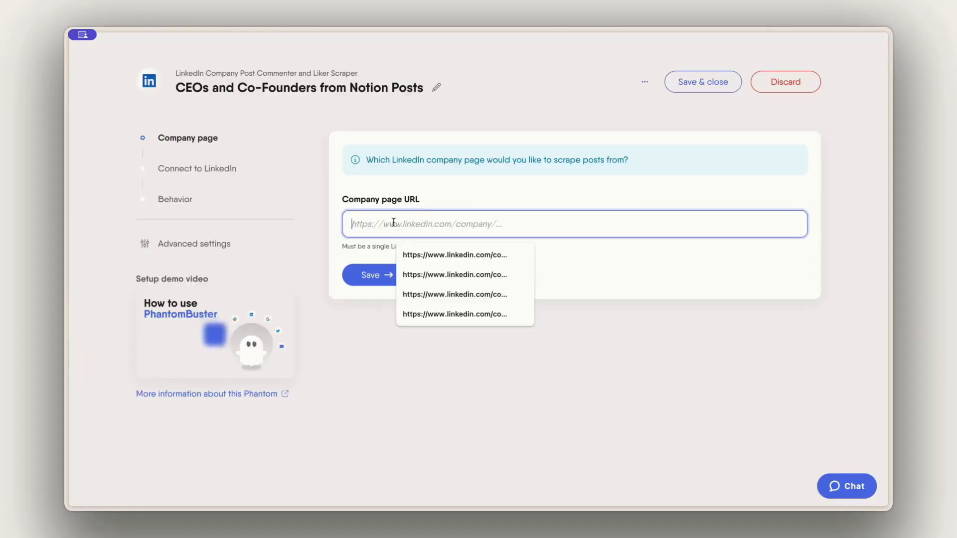
key("super+v")
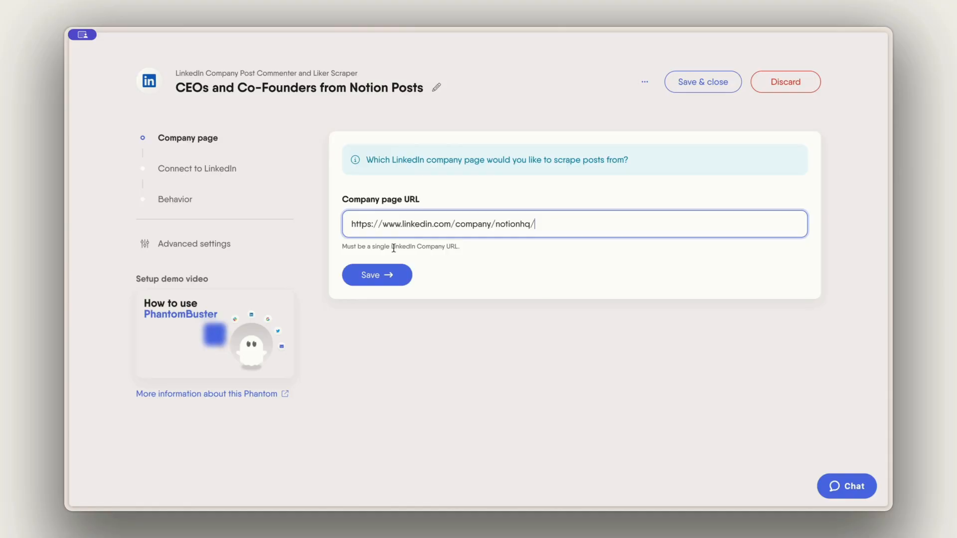
left_click(388, 274)
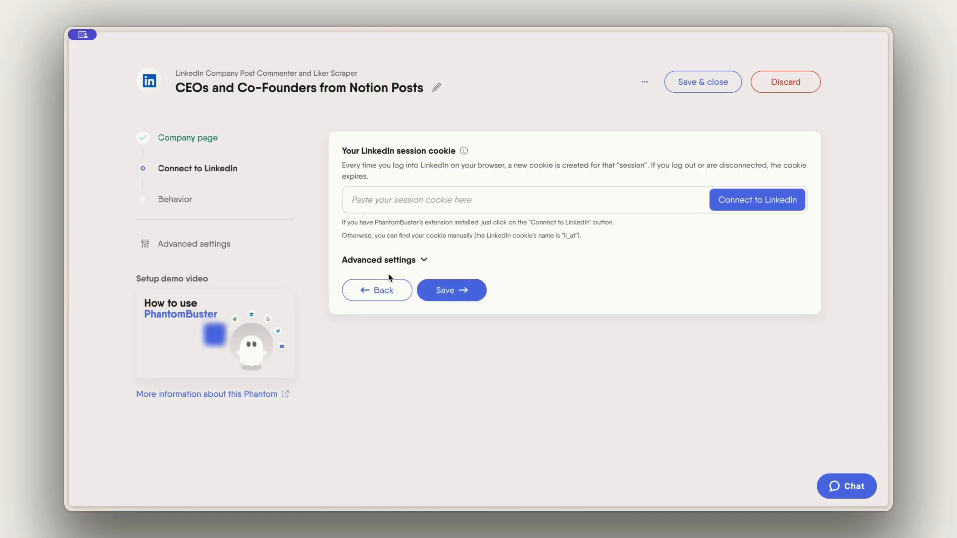
Step: Connect the flow to LinkedIn so the session cookie is filled in, and save the connection
left_click(768, 211)
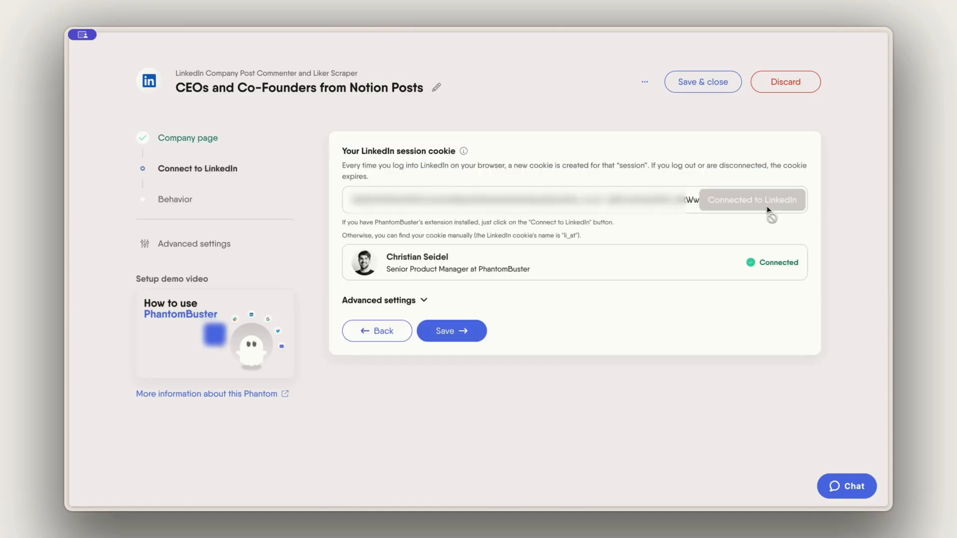
left_click(460, 332)
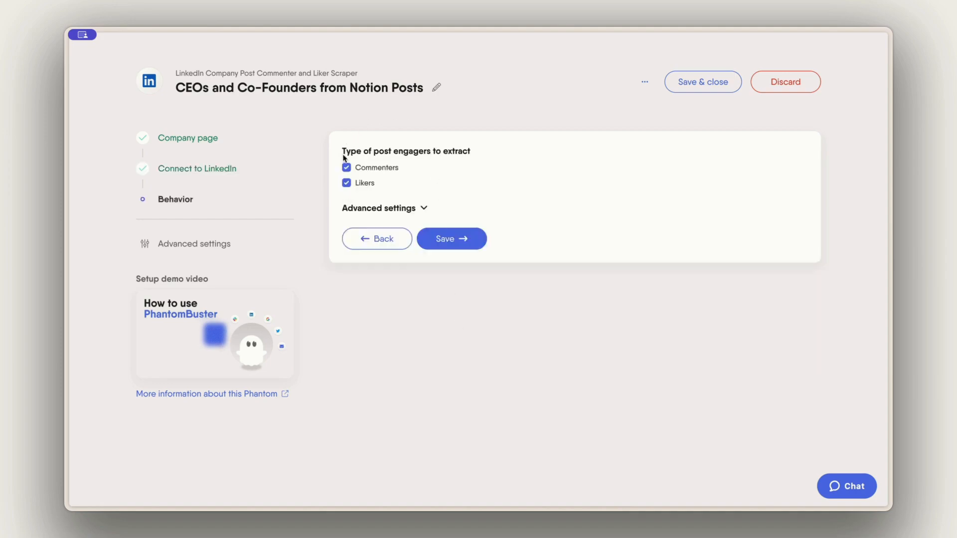
left_click(347, 183)
left_click(346, 184)
left_click(422, 209)
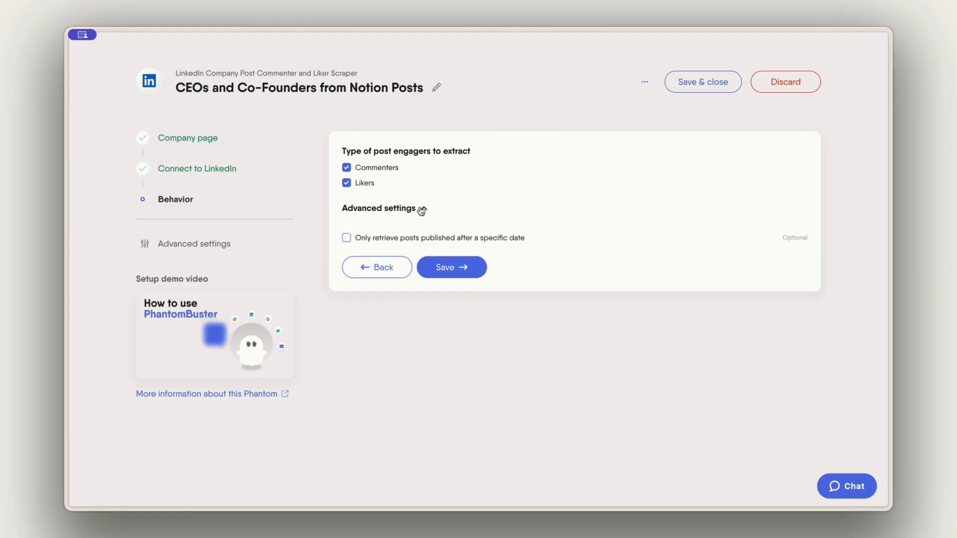
left_click(347, 238)
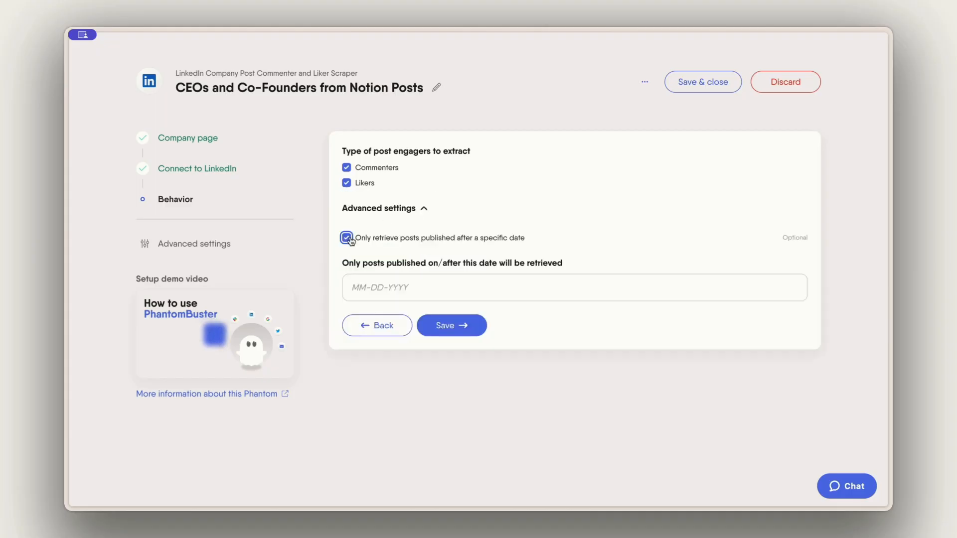
left_click(347, 239)
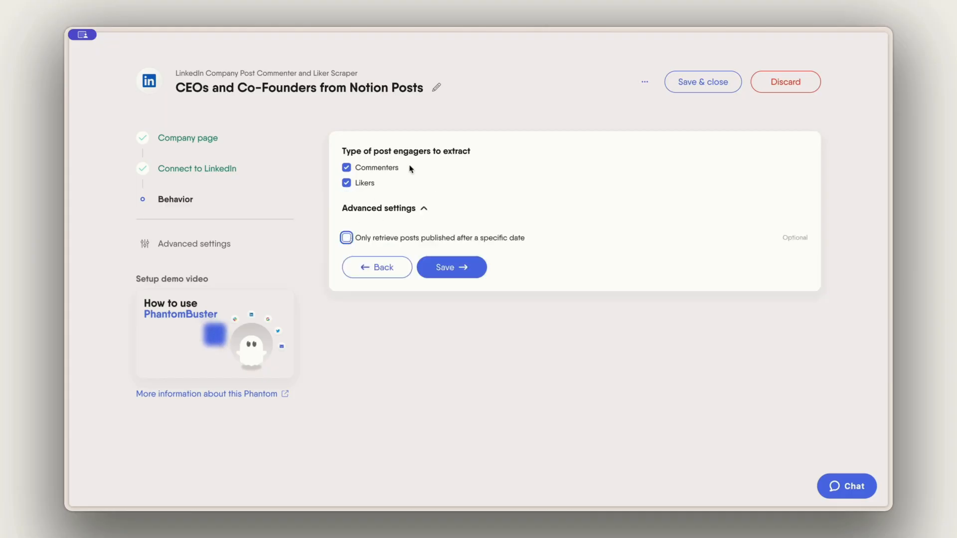
Step: Save the flow's behavior settings with both commenters and likers selected, and switch the flow on
left_click(451, 269)
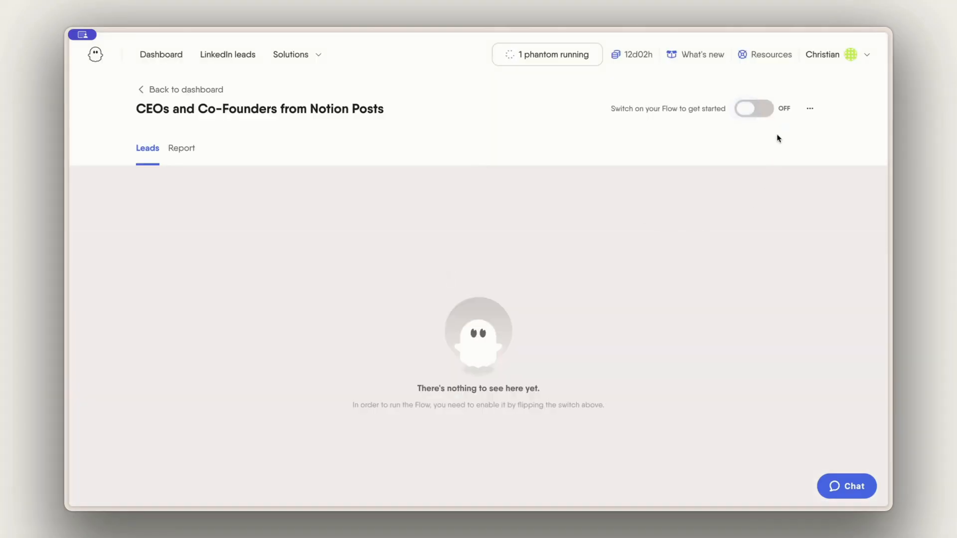
left_click(768, 116)
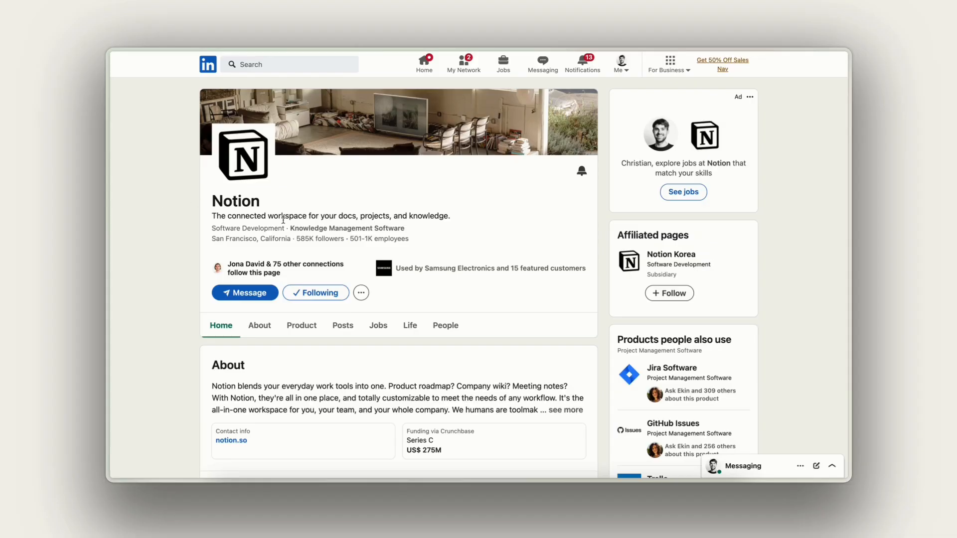
Step: Open Notion's LinkedIn posts and examine the comments and reactions on the "Welcome Home" post
left_click(348, 330)
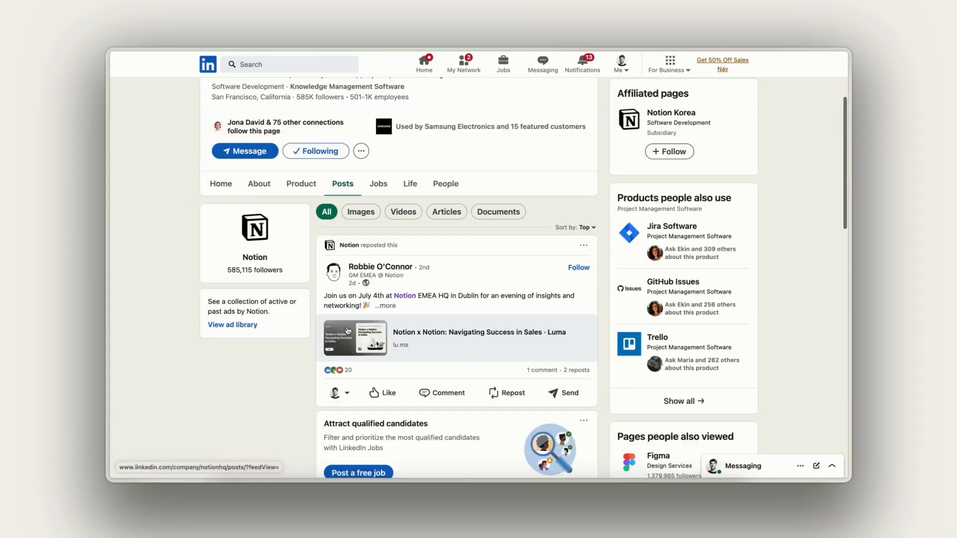
scroll(348, 330, "down", 10)
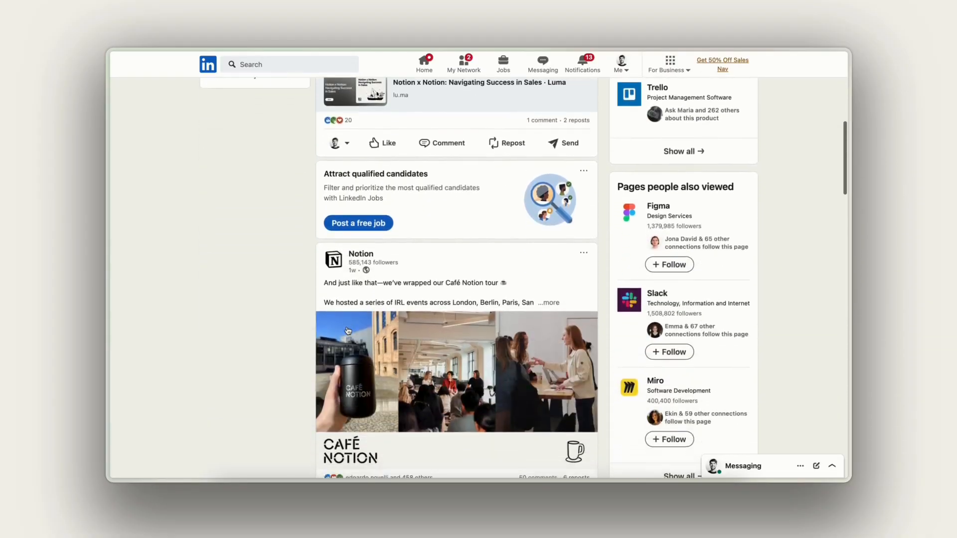
scroll(347, 328, "down", 10)
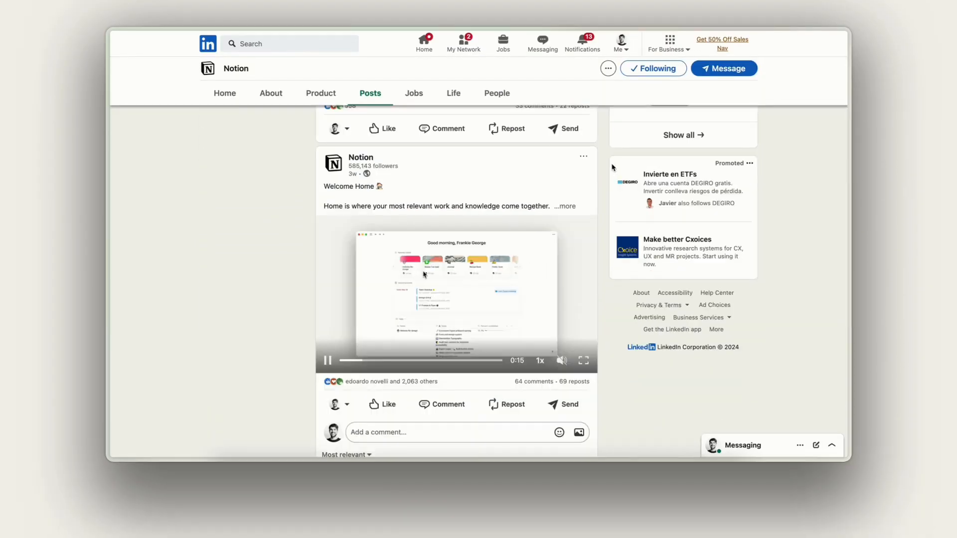
scroll(542, 383, "down", 5)
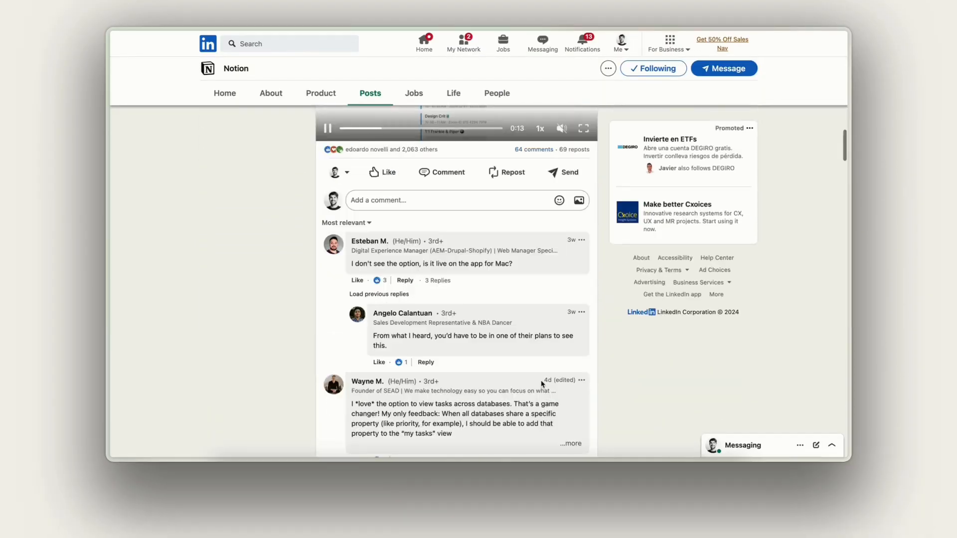
scroll(543, 384, "down", 8)
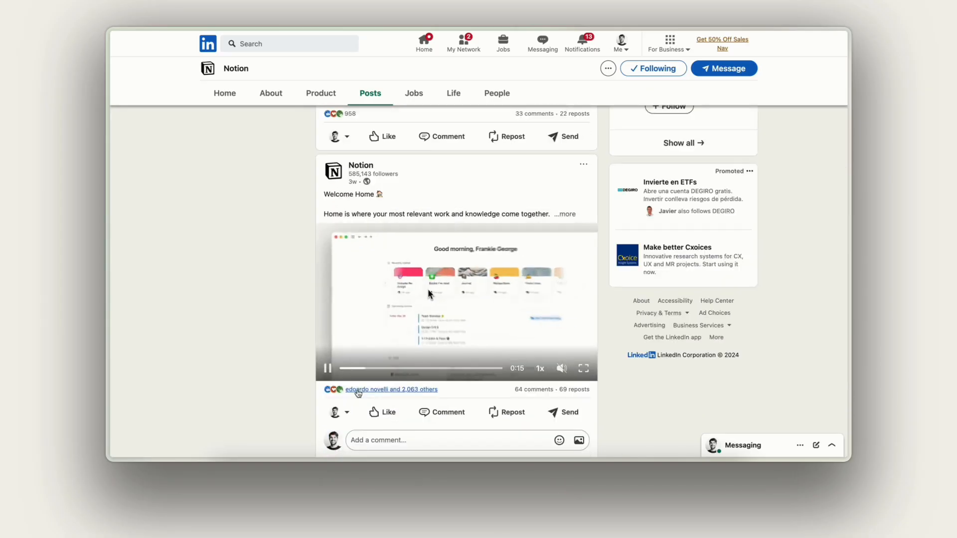
left_click(358, 392)
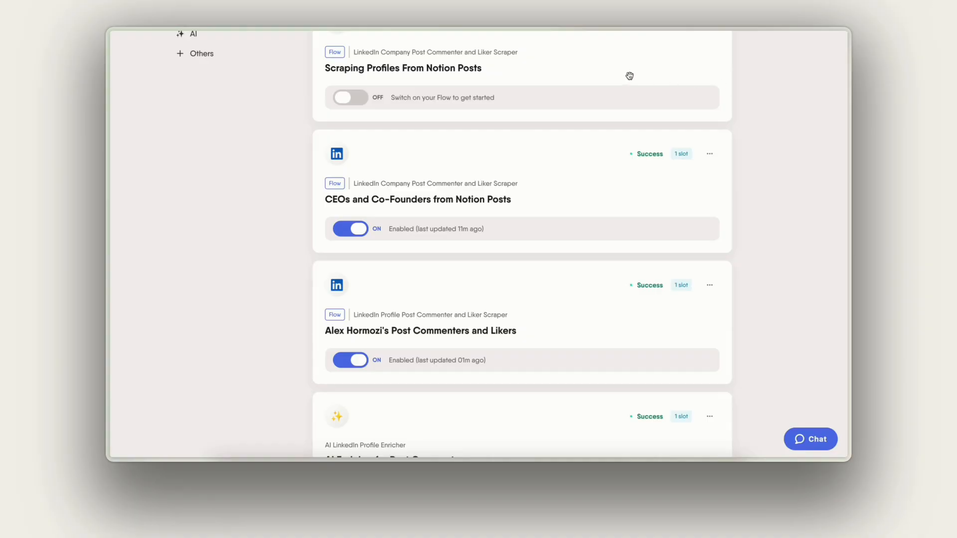
Step: Open the "CEOs and Co-Founders from Notion Posts" flow from the dashboard and examine its leads table and performance report
left_click(424, 186)
scroll(441, 203, "down", 4)
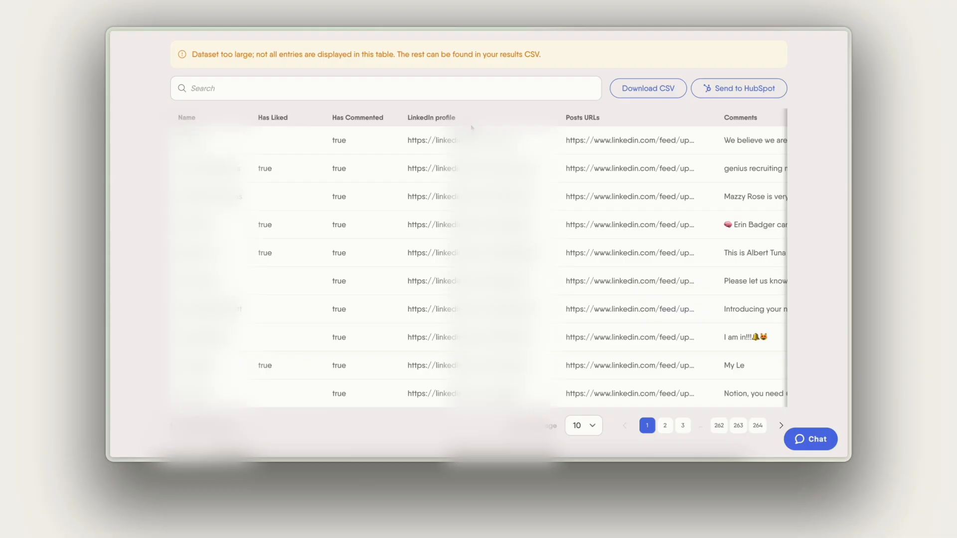
left_click(624, 142)
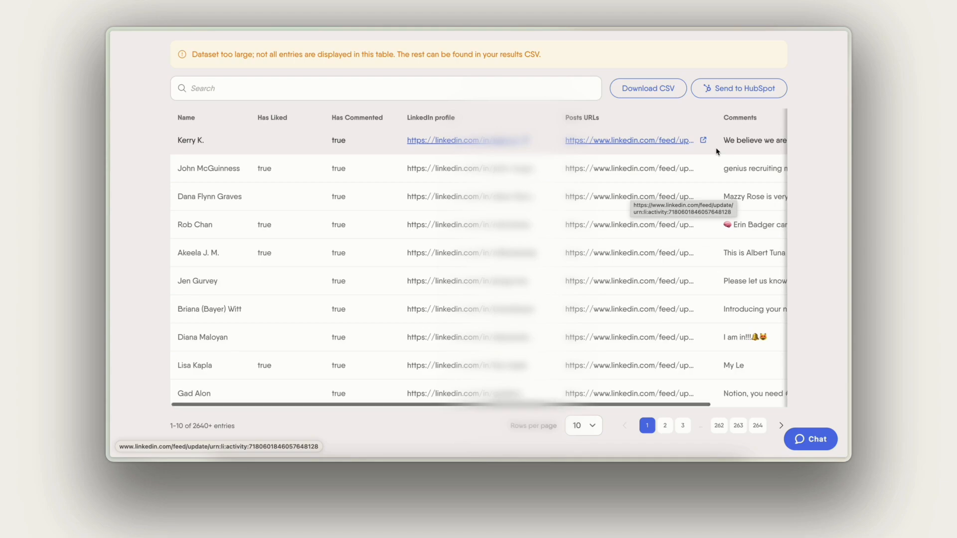
scroll(718, 149, "right", 3)
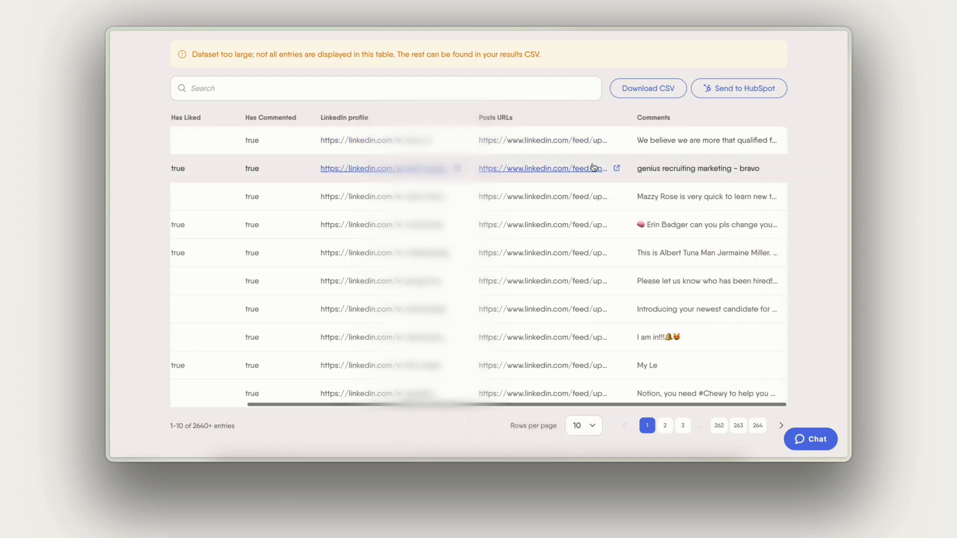
scroll(443, 173, "up", 3)
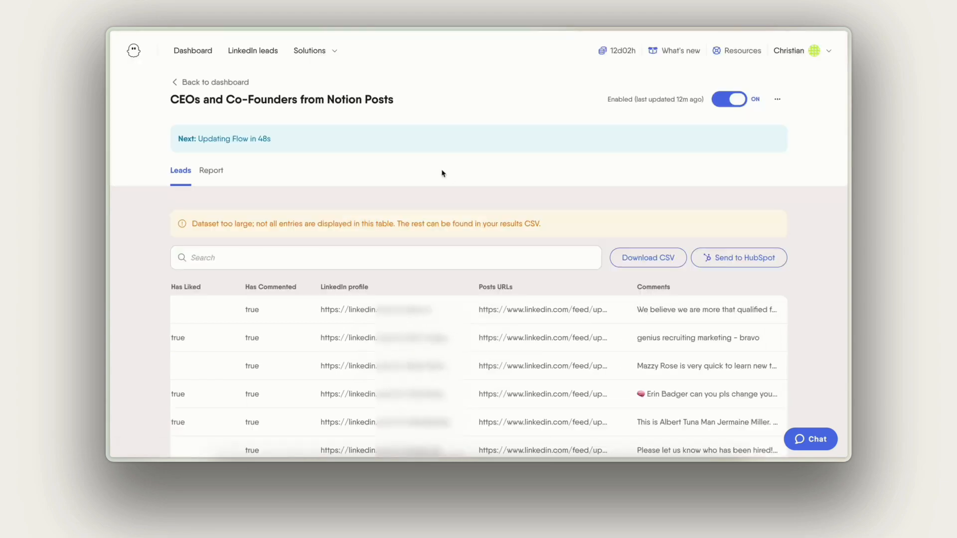
left_click(215, 171)
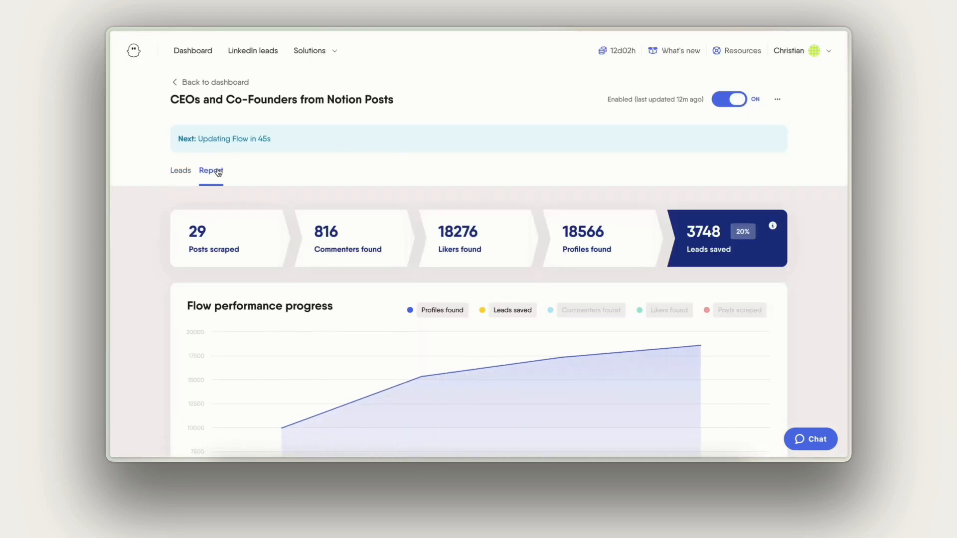
left_click_drag(182, 219, 240, 250)
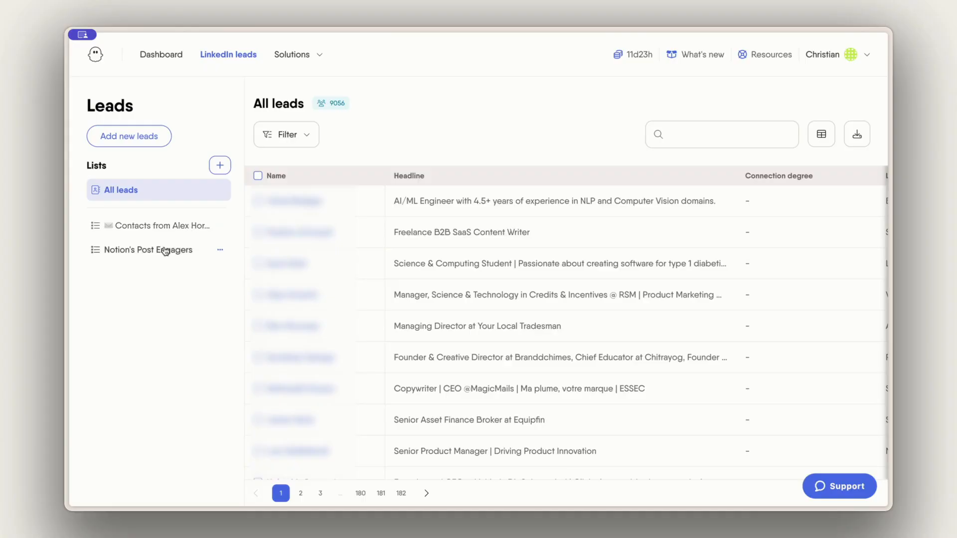
Step: Open the "Notion's Post Engagers" leads list and inspect the filter condition applied to it
left_click(165, 251)
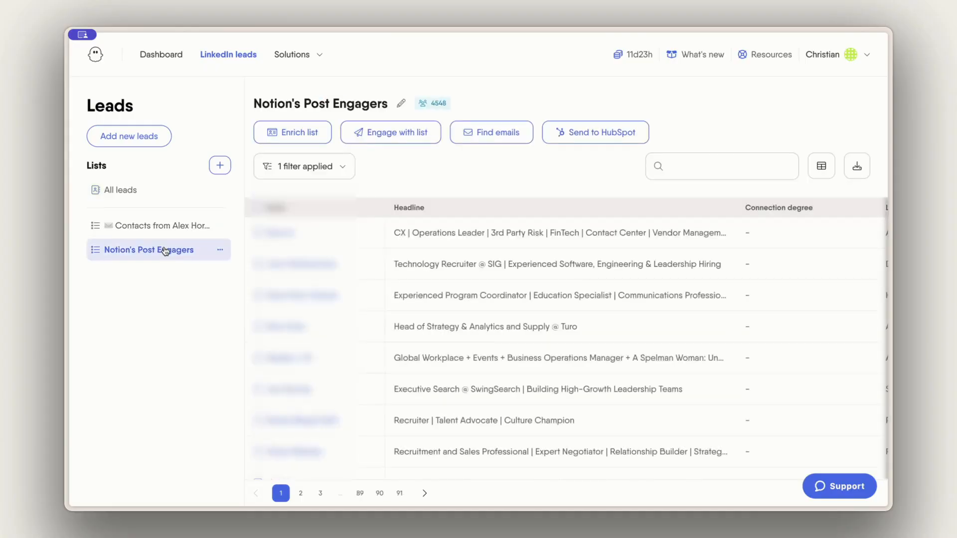
left_click(343, 174)
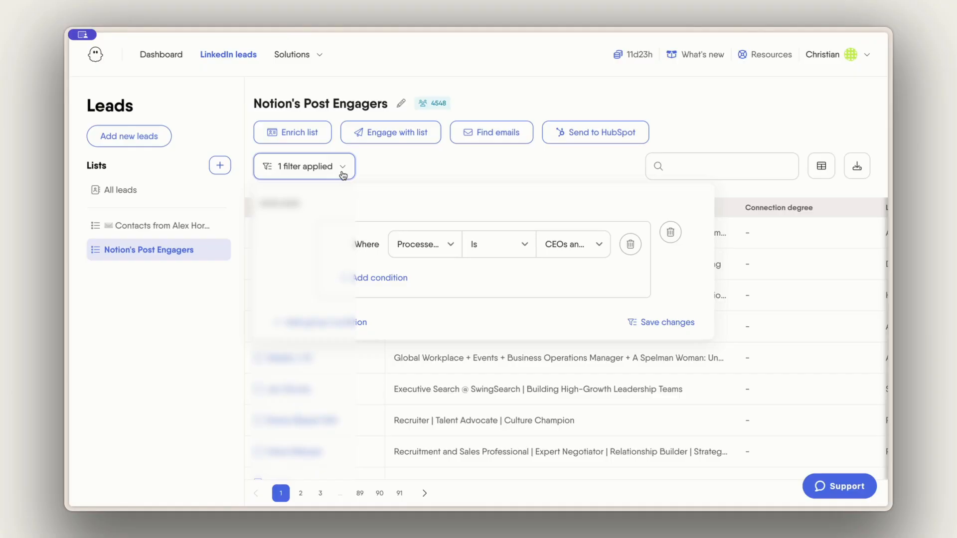
left_click(572, 178)
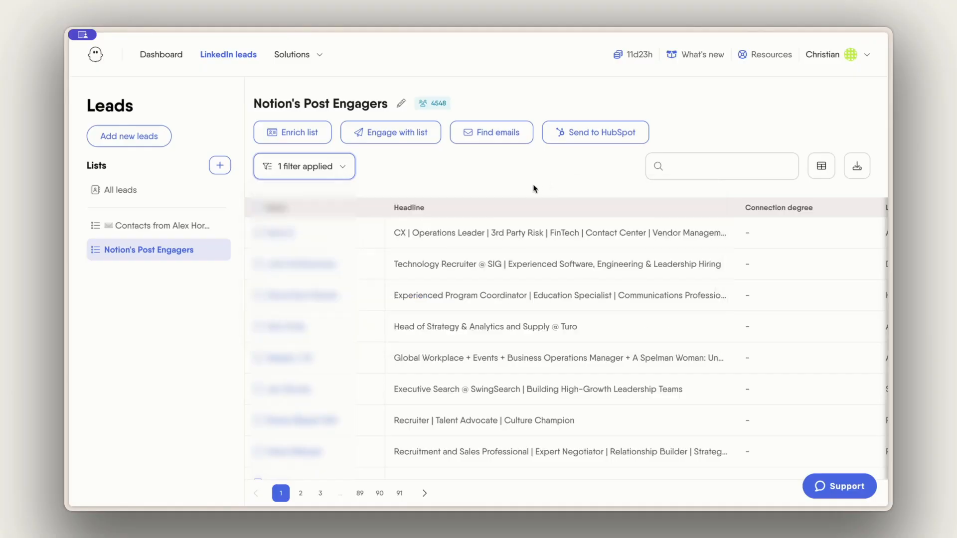
Step: Duplicate the "Notion's Post Engagers" list and rename the copy as "Outreach - Notion's Post Engagers"
left_click(220, 251)
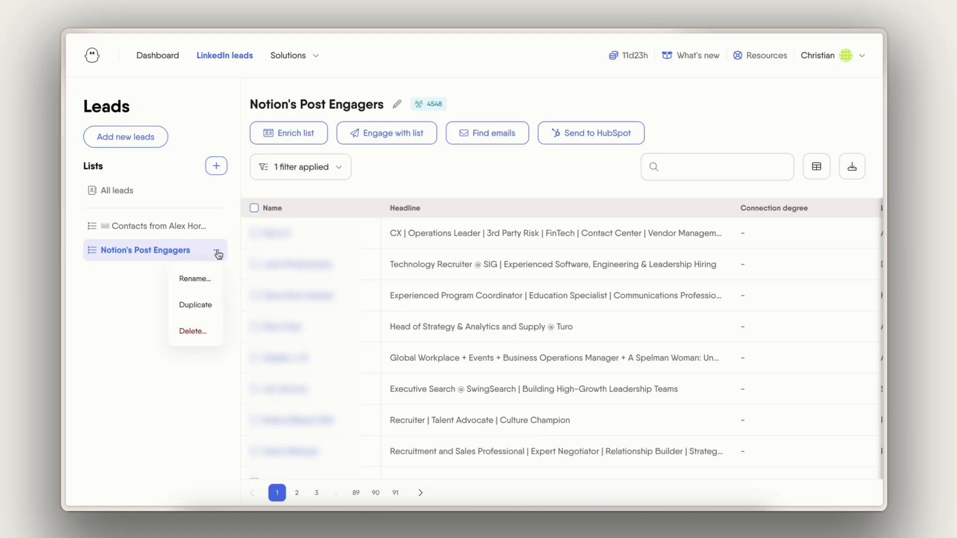
left_click(208, 304)
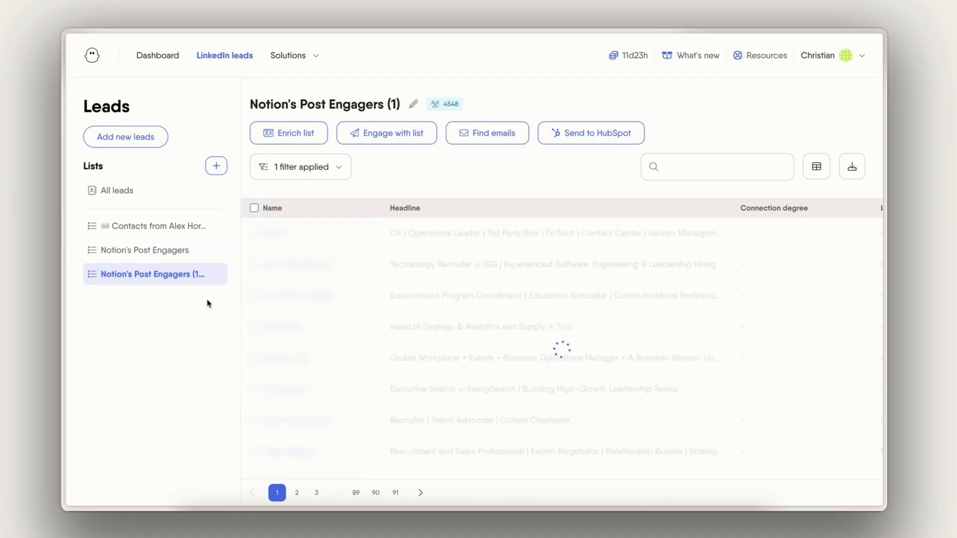
left_click(217, 275)
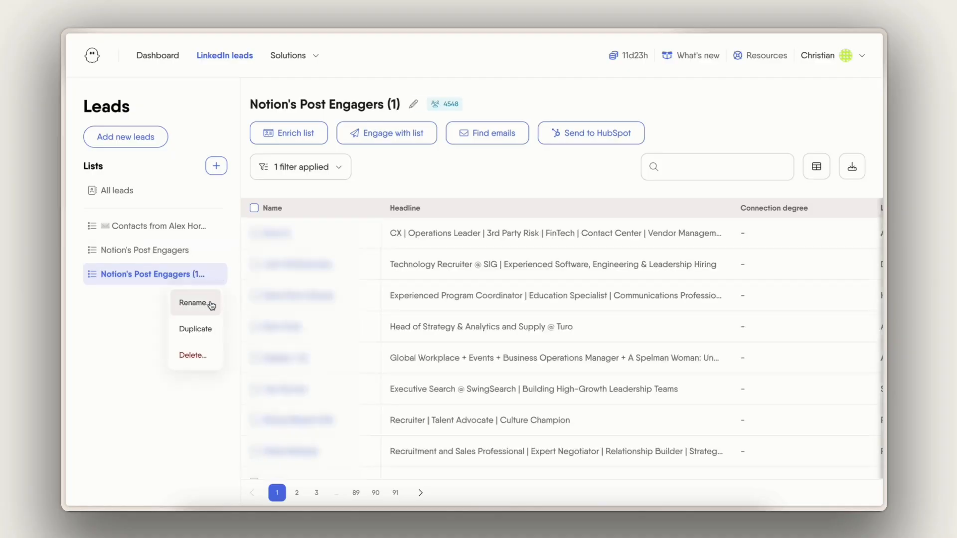
left_click(212, 305)
left_click(345, 268)
type("Outreach - Notion's Post Engagers")
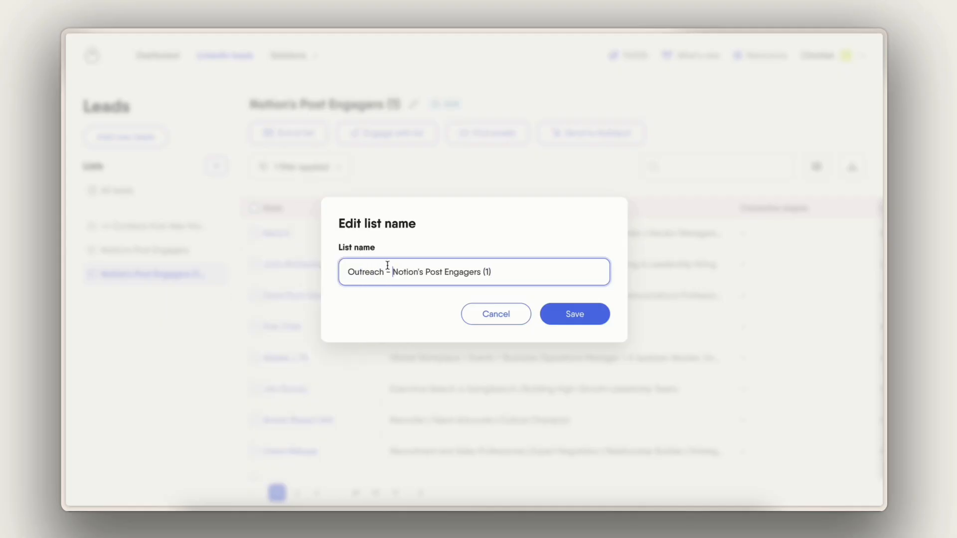
left_click(580, 315)
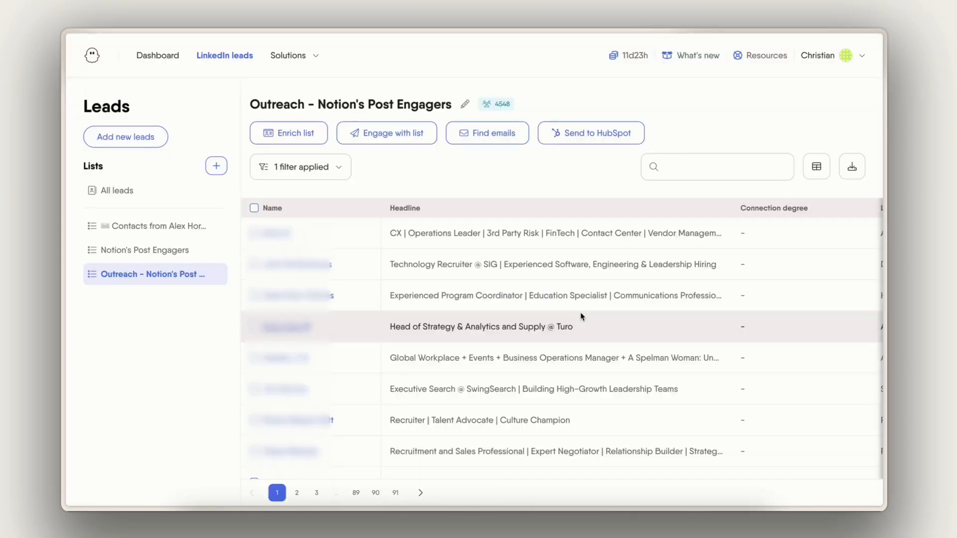
Step: Add a filter condition to the outreach list requiring that Company does not contain "Notion"
left_click(340, 168)
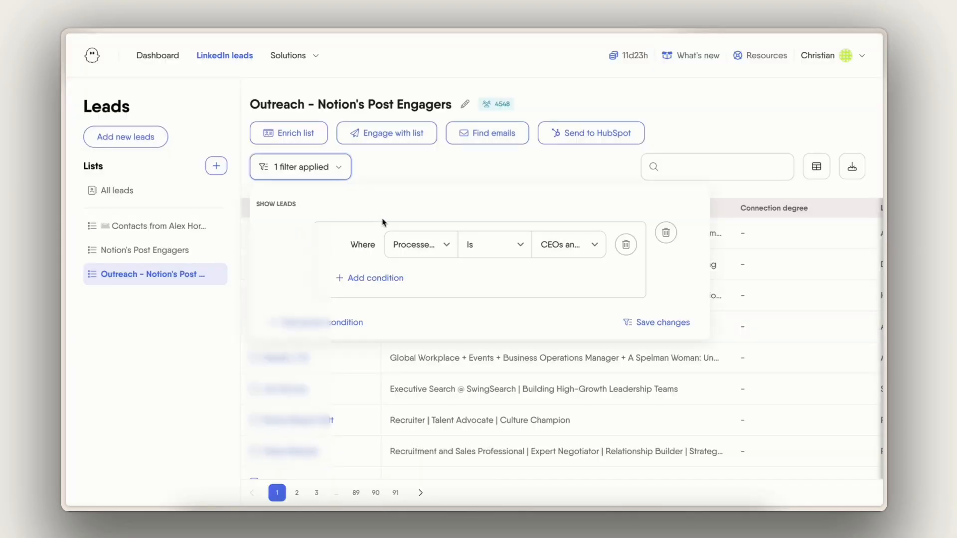
left_click(370, 277)
left_click(447, 282)
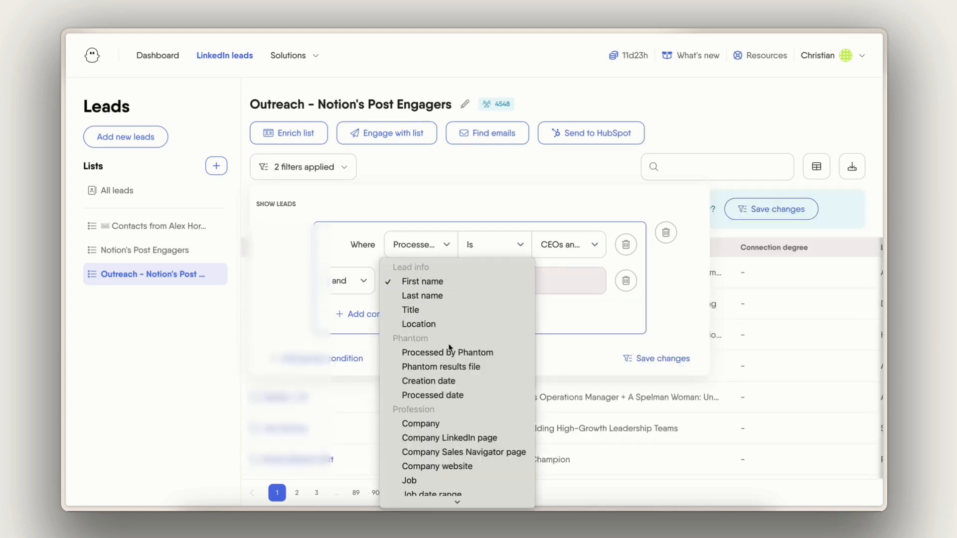
left_click(453, 424)
left_click(507, 290)
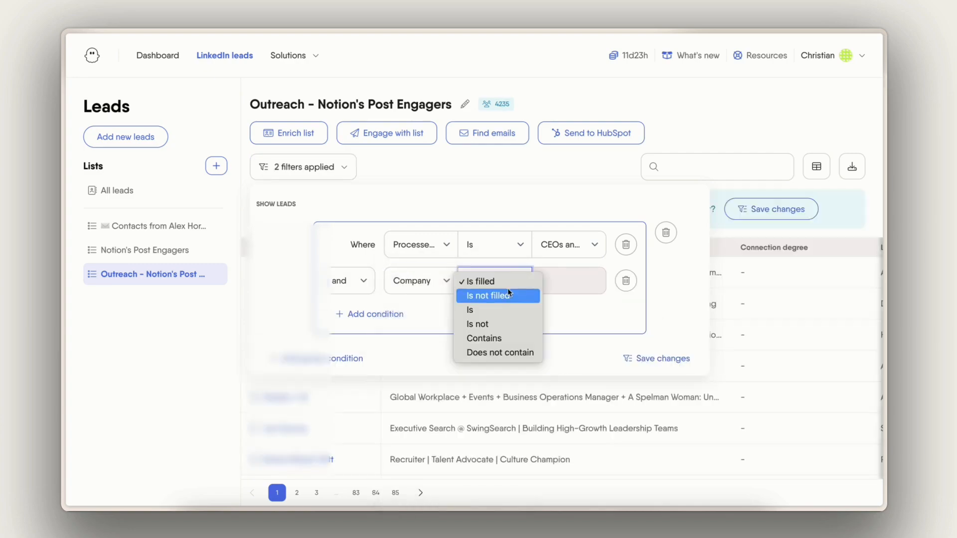
left_click(498, 354)
left_click(565, 275)
type("Notion")
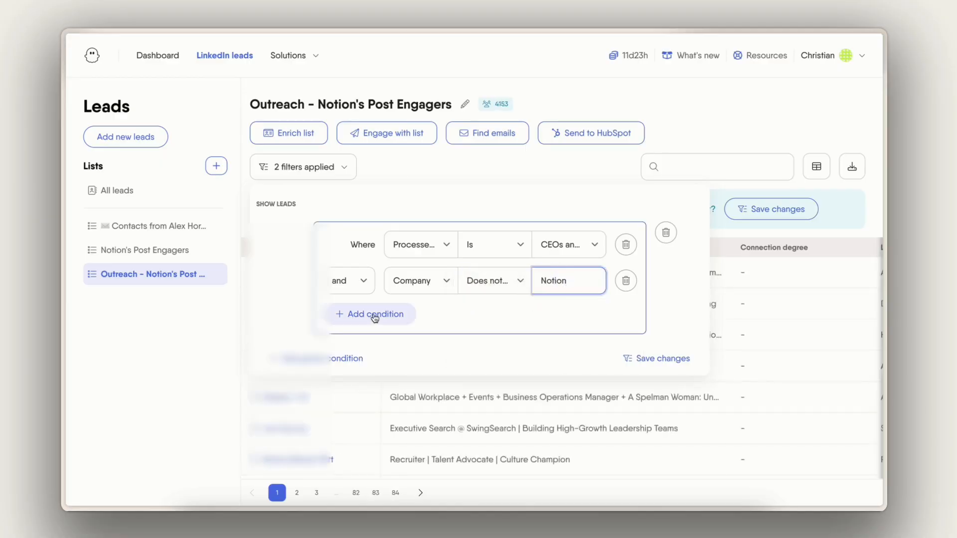
Step: Add a second filter condition group requiring that Job contains "CEO"
left_click(348, 357)
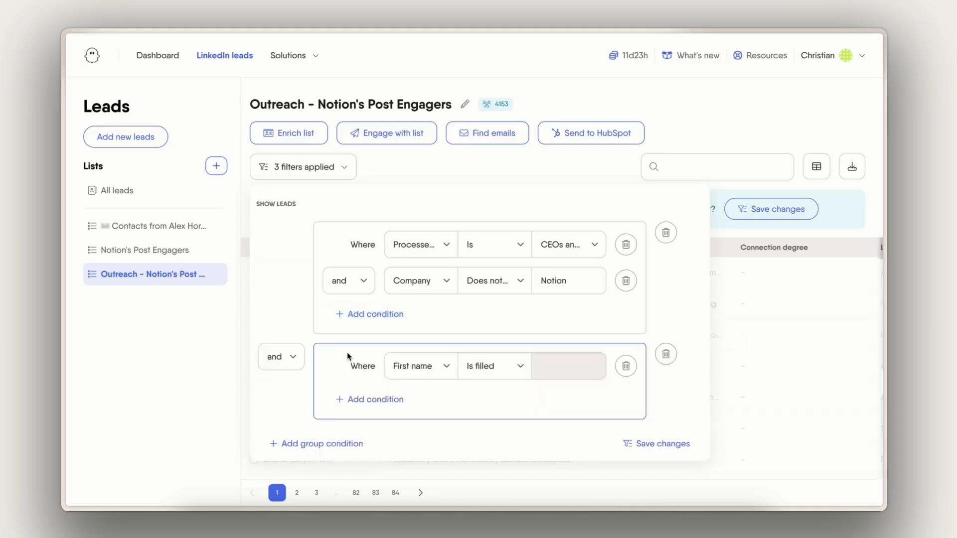
left_click(427, 367)
scroll(449, 423, "down", 3)
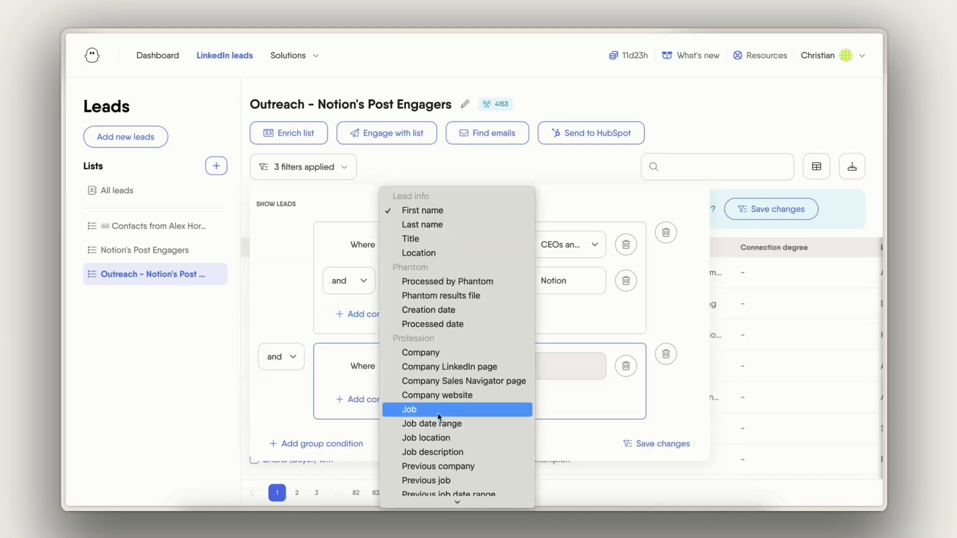
left_click(441, 411)
left_click(492, 366)
left_click(486, 423)
left_click(559, 363)
left_click(572, 456)
Step: Add another condition to the second filter group requiring that Job contains "Co-Founder"
left_click(375, 400)
left_click(409, 403)
scroll(434, 431, "down", 3)
left_click(441, 410)
left_click(488, 402)
left_click(489, 460)
left_click(569, 398)
type("Co-Fou")
left_click(585, 434)
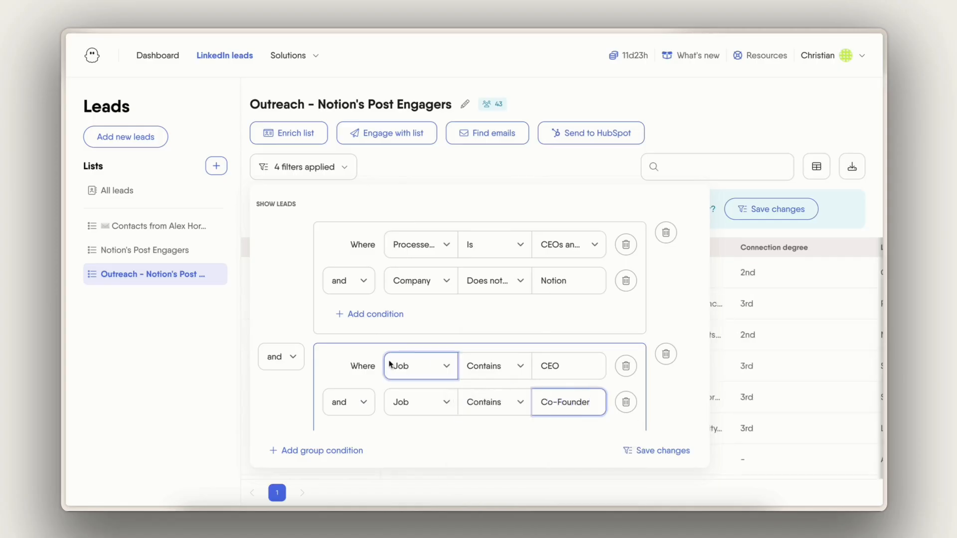
Step: Make the second filter group match leads meeting either the CEO or the Co-Founder job condition, and close the filters
left_click(342, 402)
left_click(339, 418)
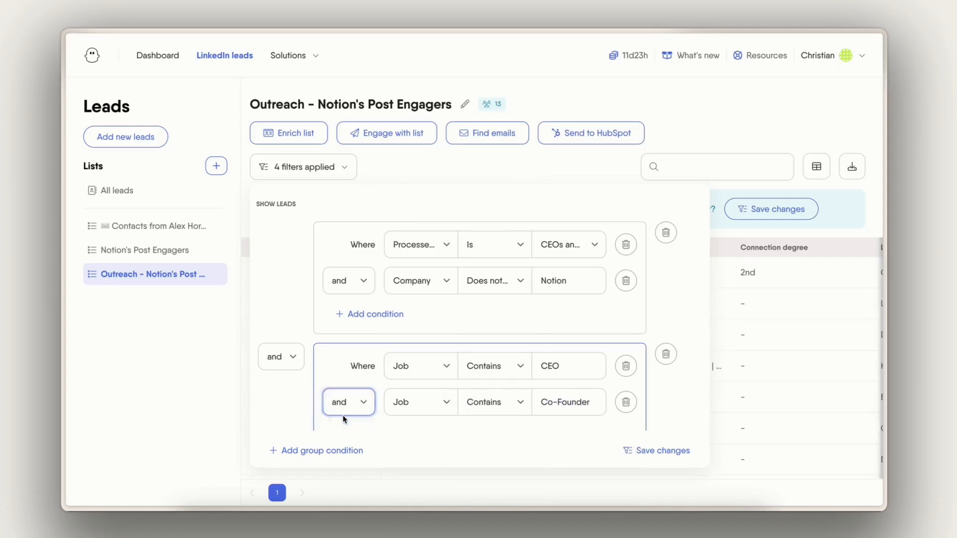
left_click(691, 122)
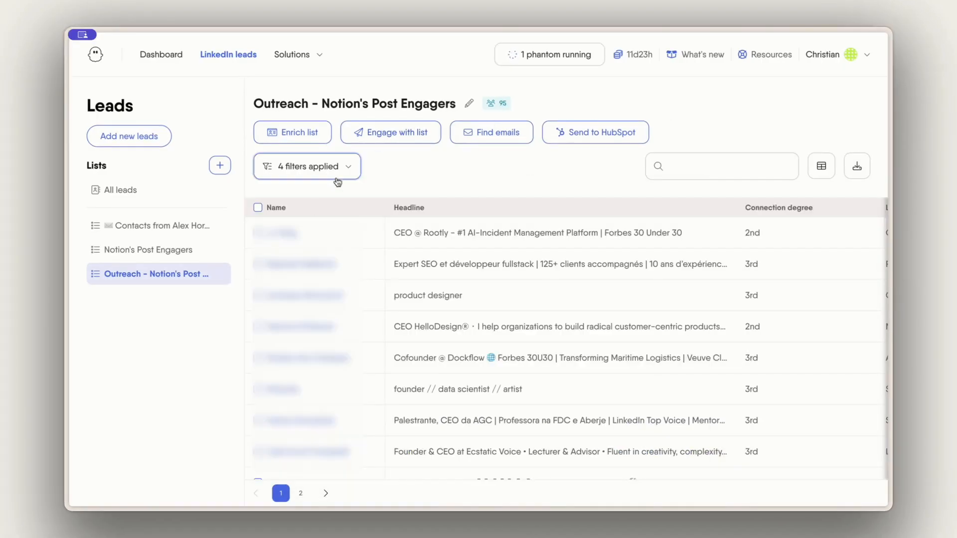
Step: Select the product designer lead to view the available lead actions, and clear the selection
left_click(258, 296)
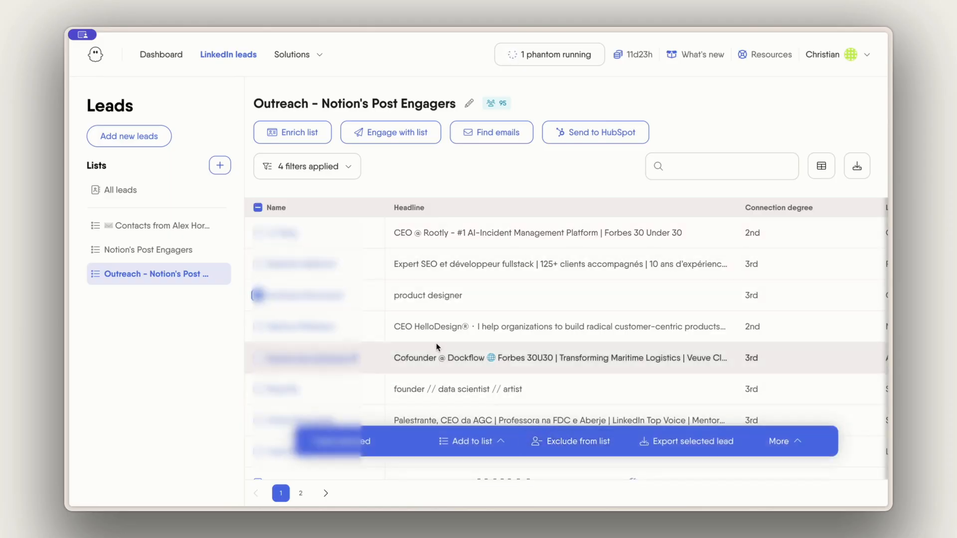
left_click(257, 296)
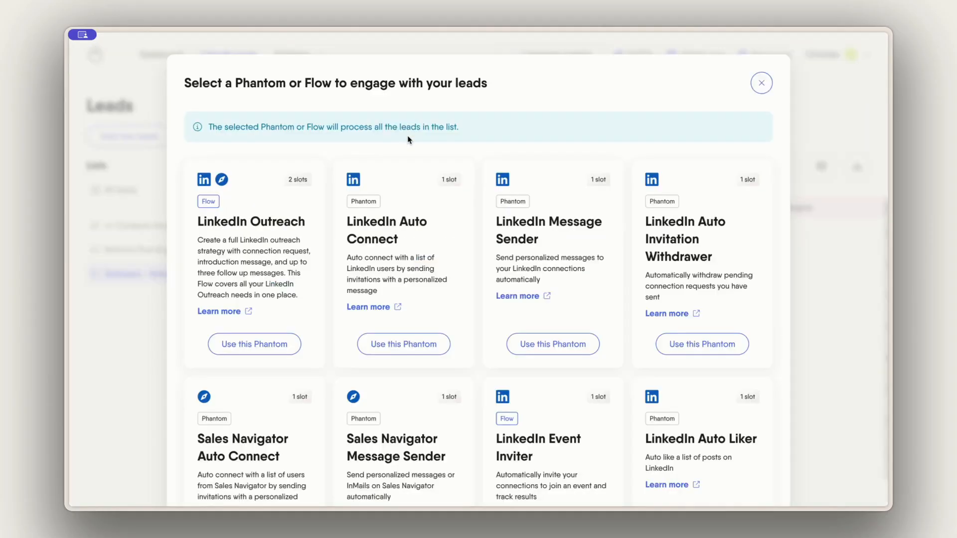
Step: Create a LinkedIn Outreach flow for the list with the LinkedIn account connected, and save its invitation message settings
left_click(267, 354)
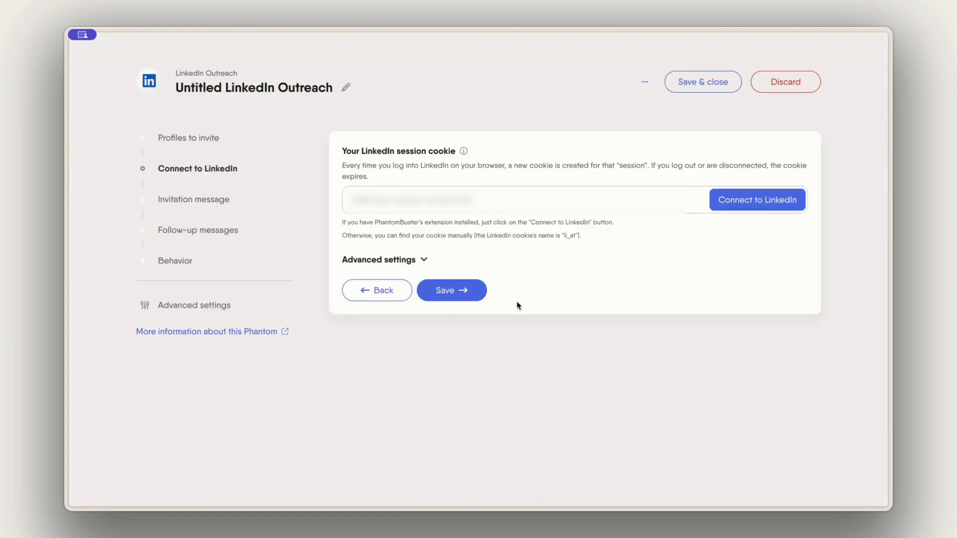
left_click(743, 205)
left_click(459, 338)
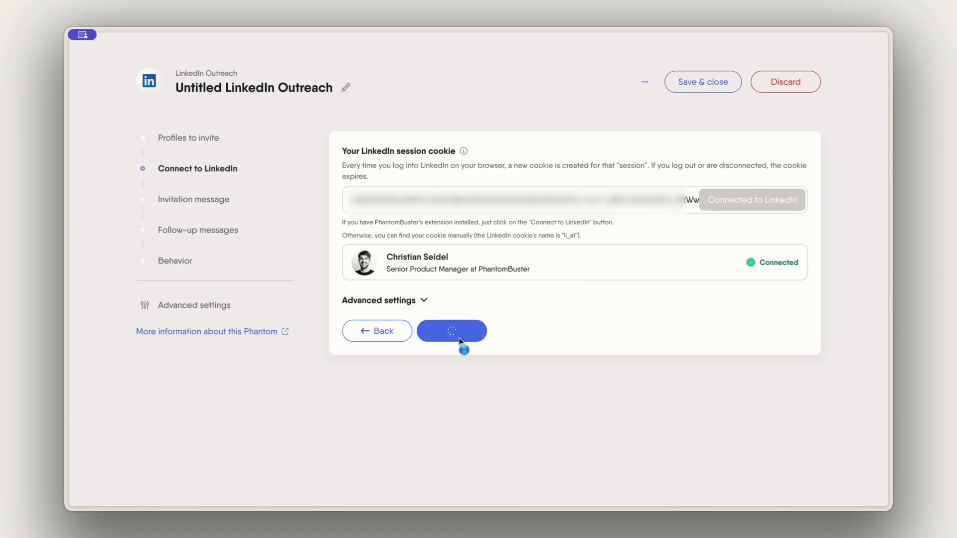
left_click(454, 396)
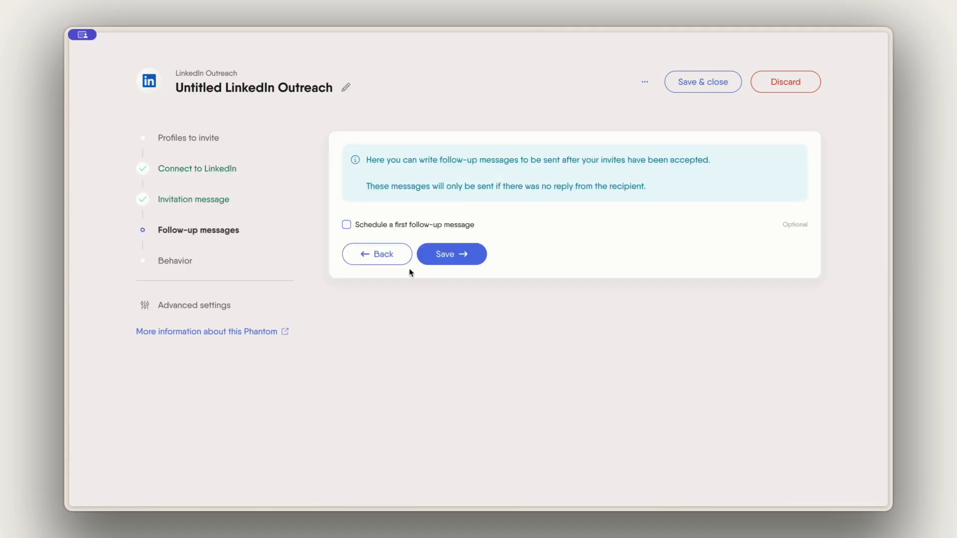
Step: Schedule and save a first follow-up after at least 0 days, greeting #firstName# and proposing a quick chat about optimizing SaaS companies' Notion setups
left_click(370, 228)
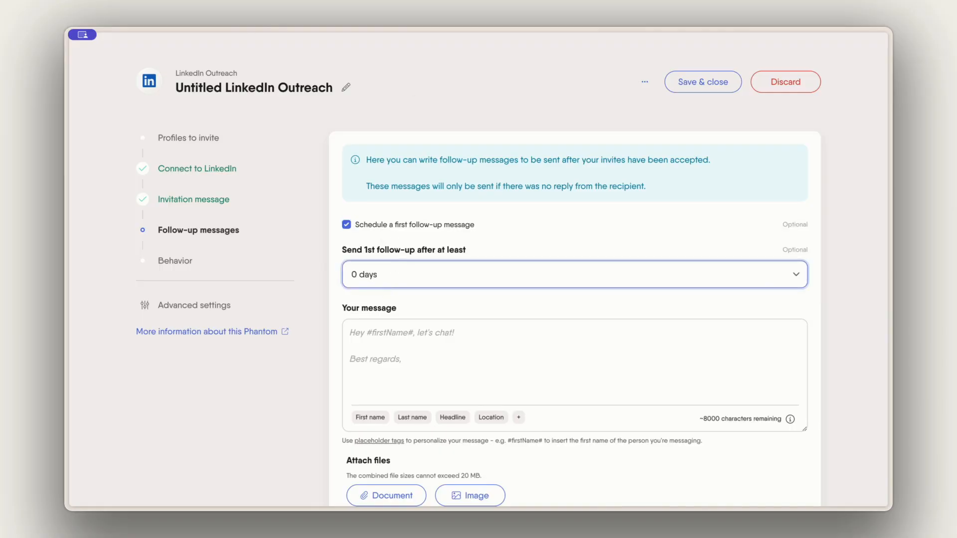
left_click(386, 341)
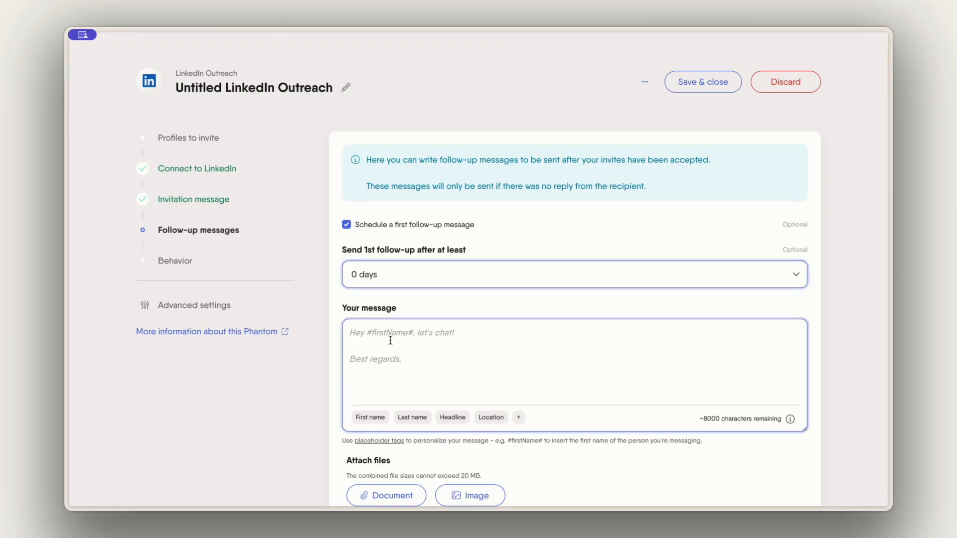
type("Hi #firstName#,  I noticed you recently engaged with Notion's latest post. As an agency specializing in optimizing Notion setups for SaaS companies, we help teams like yours work more efficiently and effectively.  Would you be interested in a quick chat to see how Notion could do magic for you? :)")
scroll(399, 378, "down", 2)
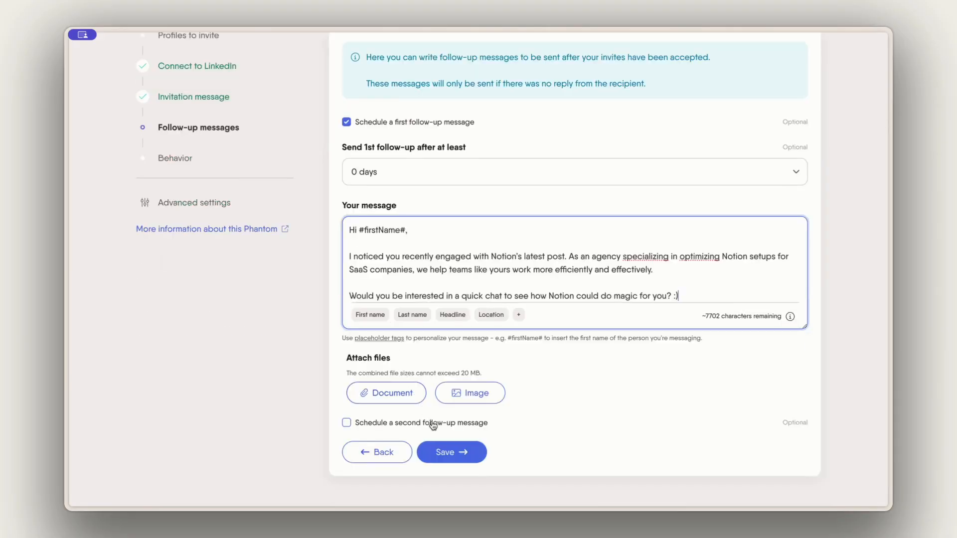
left_click(449, 451)
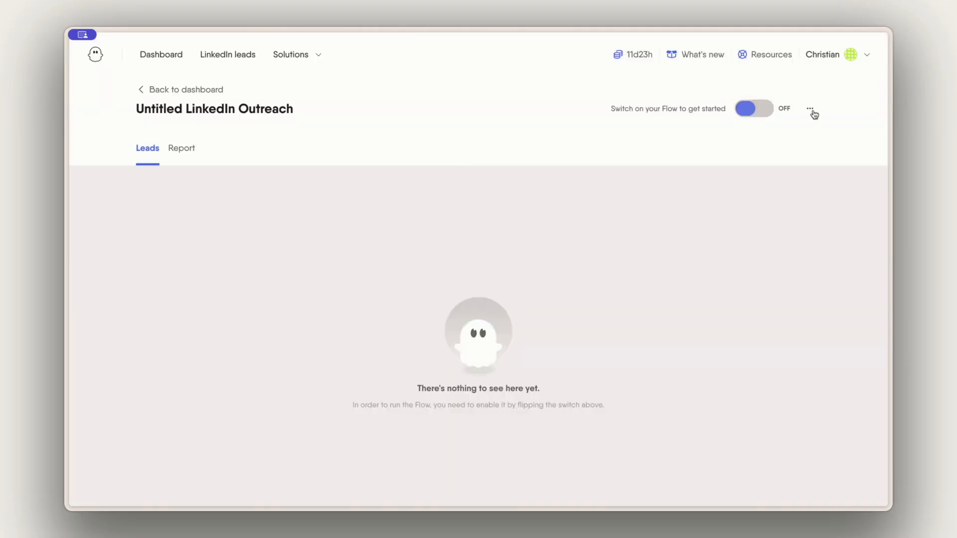
Step: Rename the untitled flow as "Notion Posts CEOs and Co-Founder - LinkedIn Outreach"
left_click(809, 108)
left_click(772, 181)
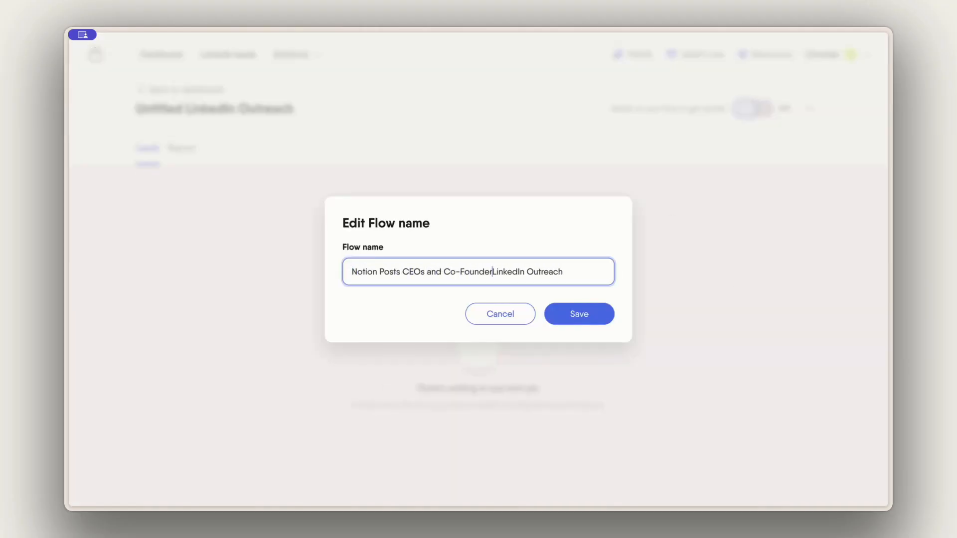
type("-")
left_click(589, 315)
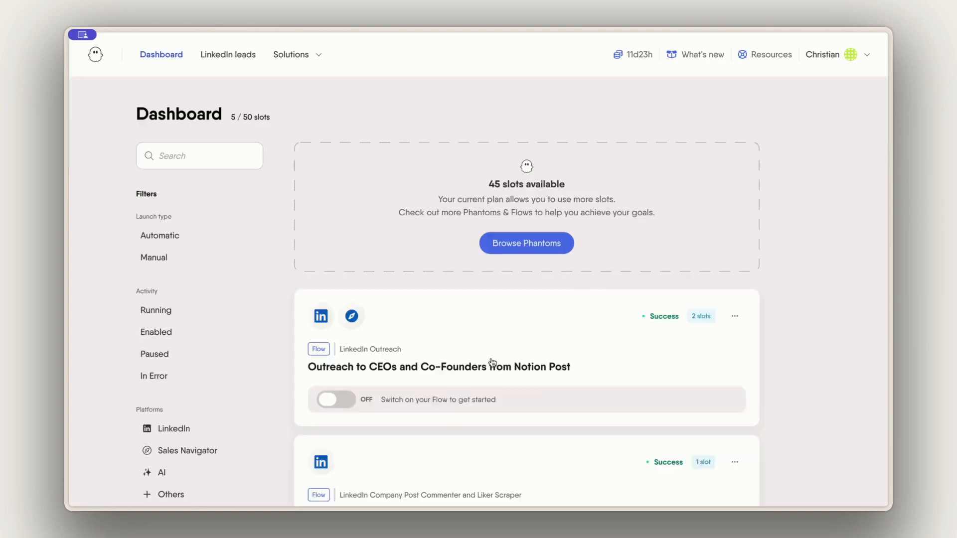
Step: Open the "Outreach to CEOs and Co-Founders from Notion Post" flow and examine its leads table and performance report
left_click(492, 365)
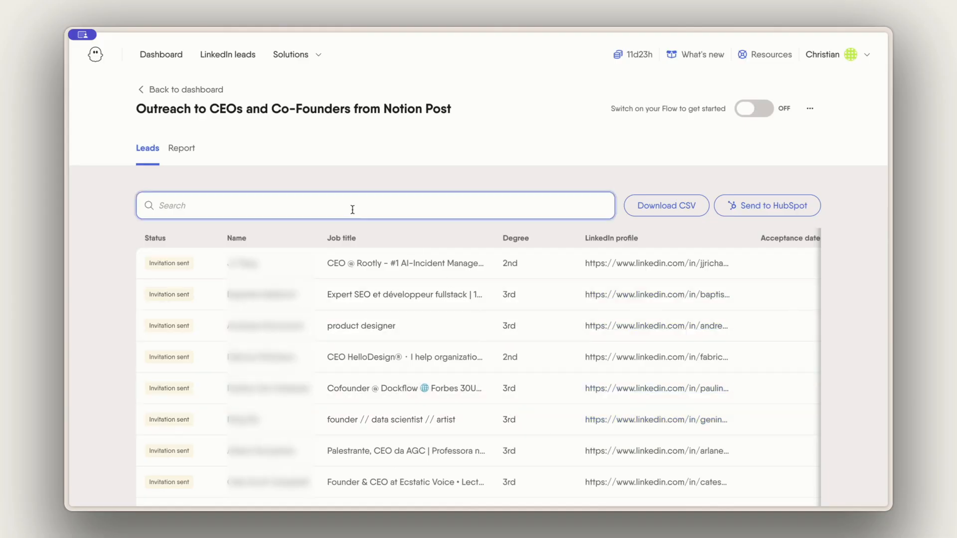
left_click(183, 149)
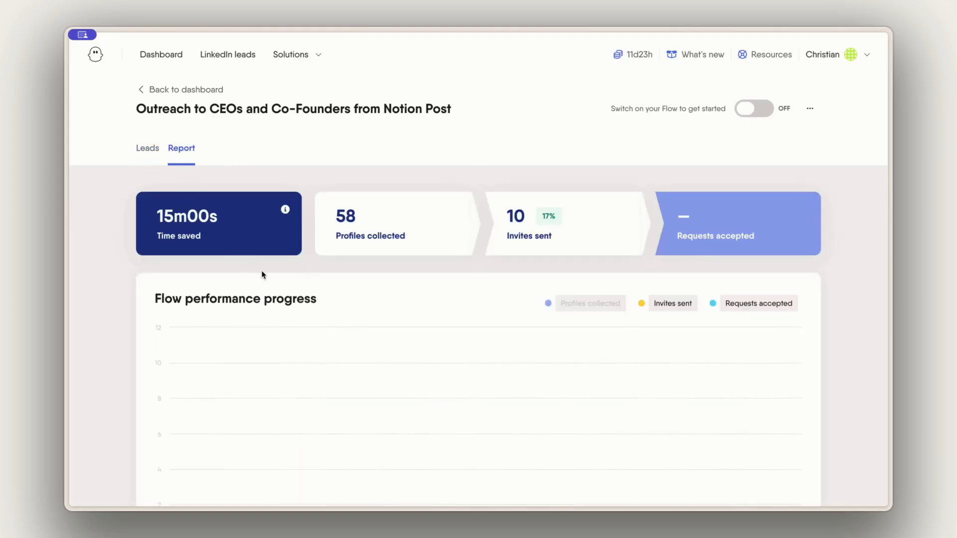